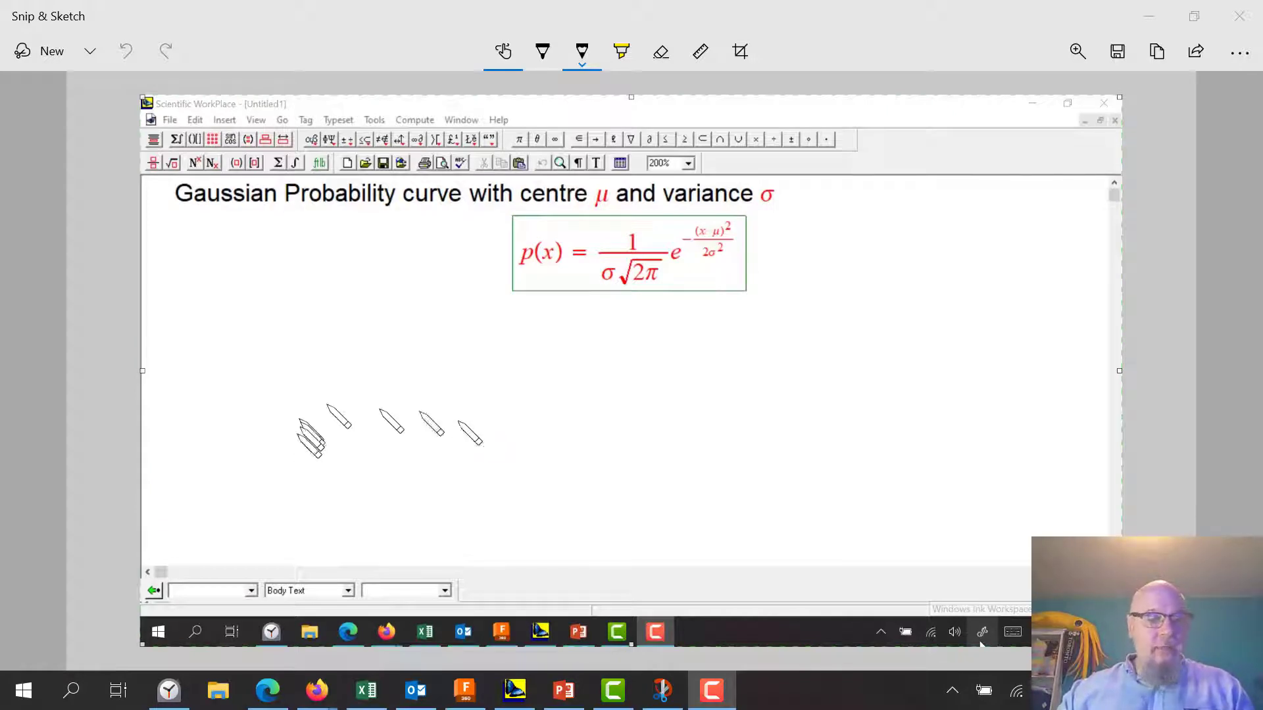
- Draw x and y axes marked 0 and μ, then sketch a bell curve peaking above μ, labelled σ = 1
click(224, 460)
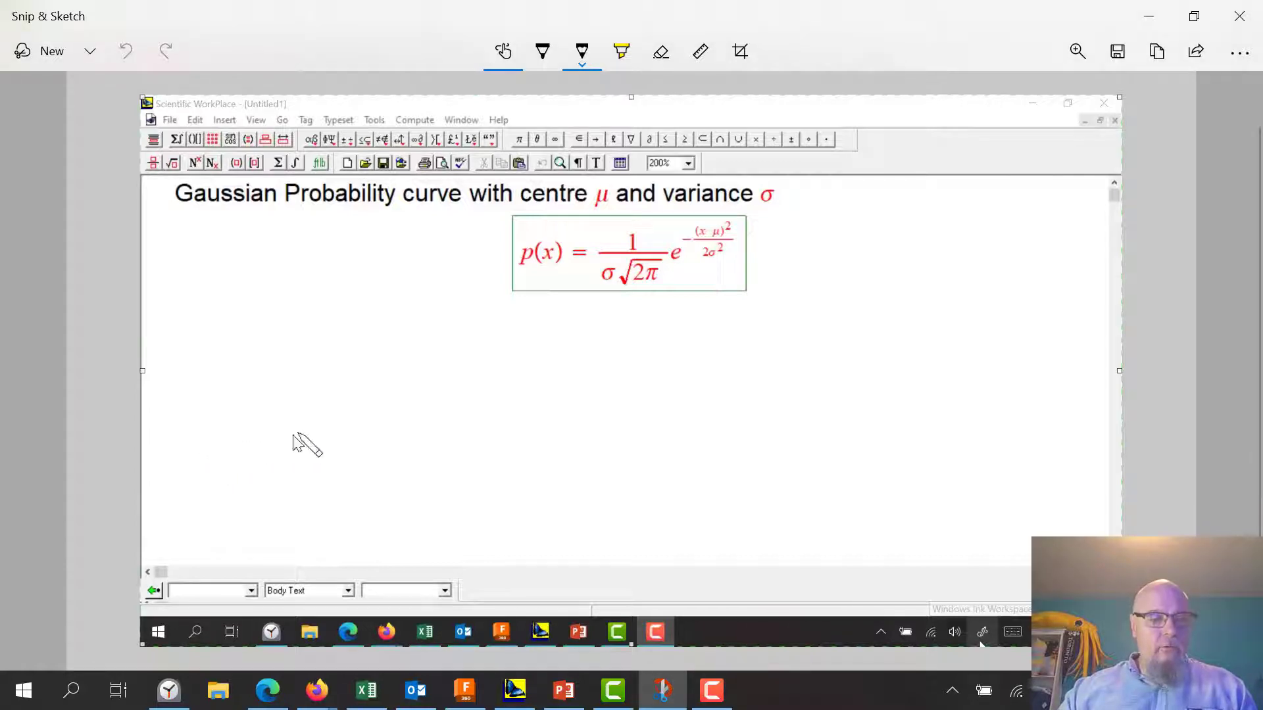
drag(234, 452, 632, 461)
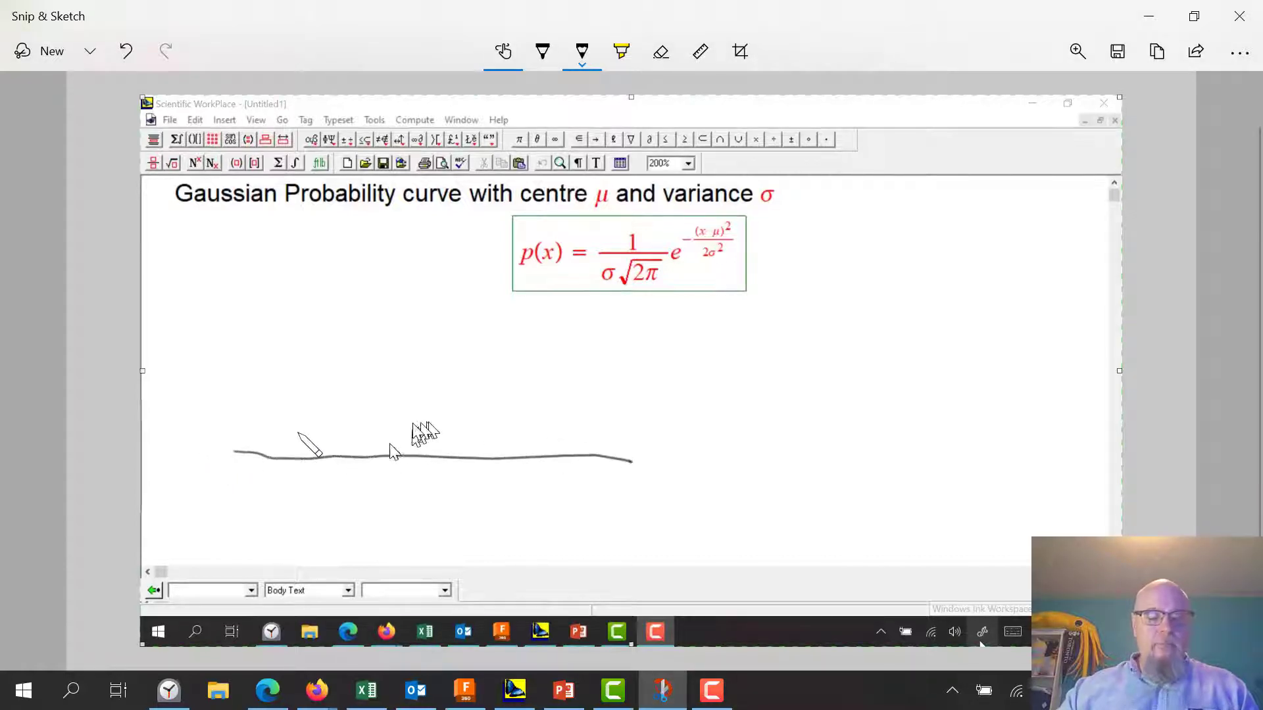
drag(365, 327, 359, 482)
drag(459, 447, 459, 469)
drag(435, 520, 473, 518)
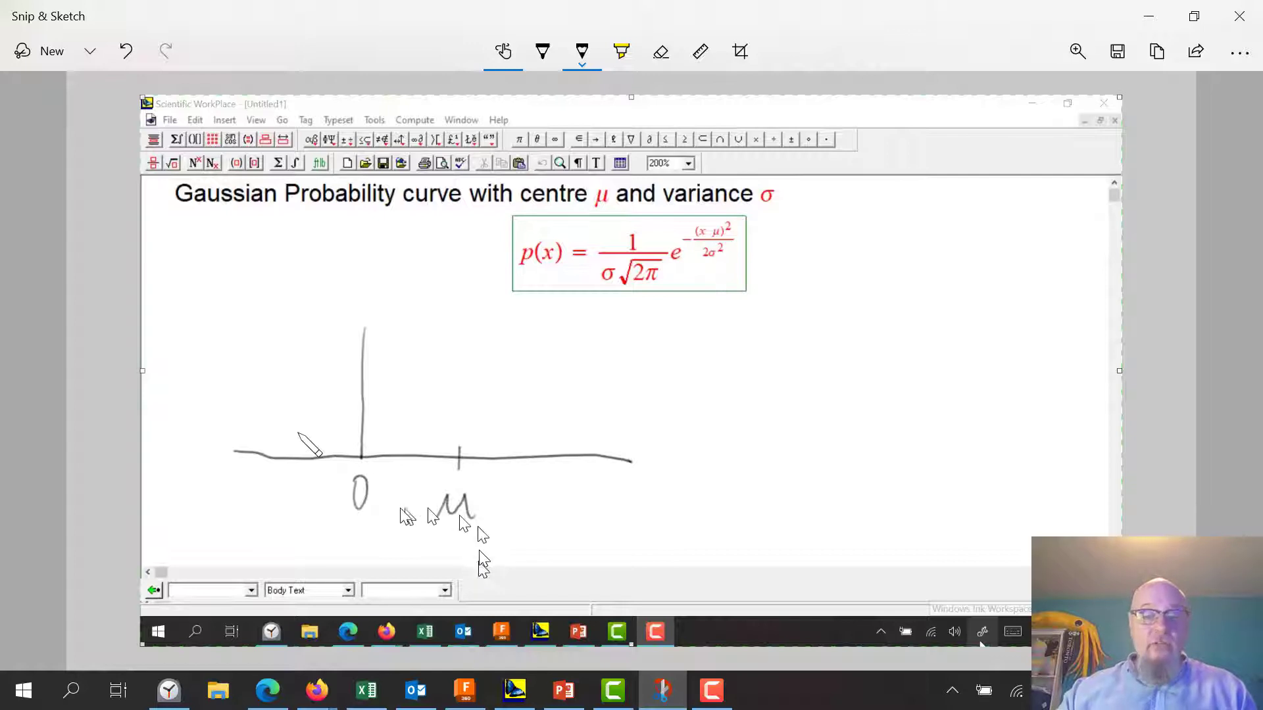
mouse_move(246, 435)
mouse_down()
mouse_move(386, 390)
mouse_move(466, 327)
mouse_move(516, 413)
mouse_move(643, 434)
mouse_up()
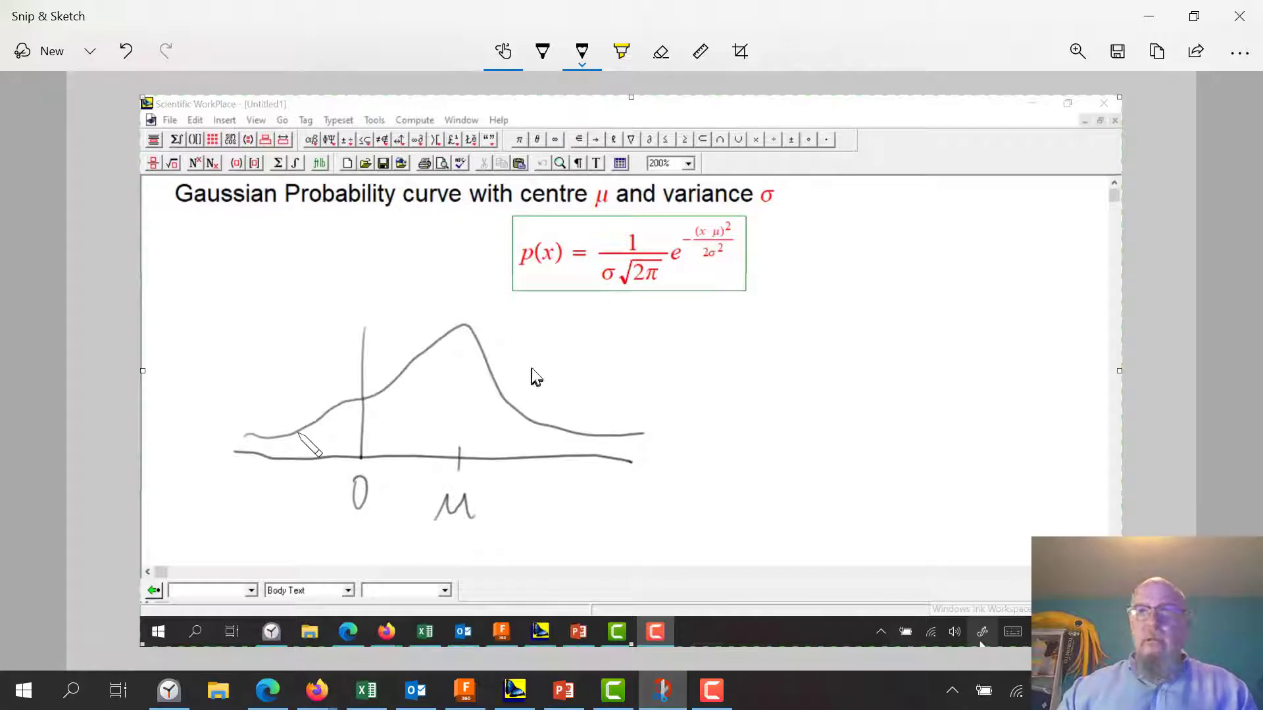
mouse_move(556, 347)
mouse_down()
mouse_move(545, 363)
mouse_move(567, 345)
mouse_move(589, 350)
mouse_up()
- Finish the handwritten σ = 1 label beside the first curve's peak
mouse_move(573, 363)
mouse_down()
mouse_move(589, 360)
mouse_move(604, 380)
mouse_up()
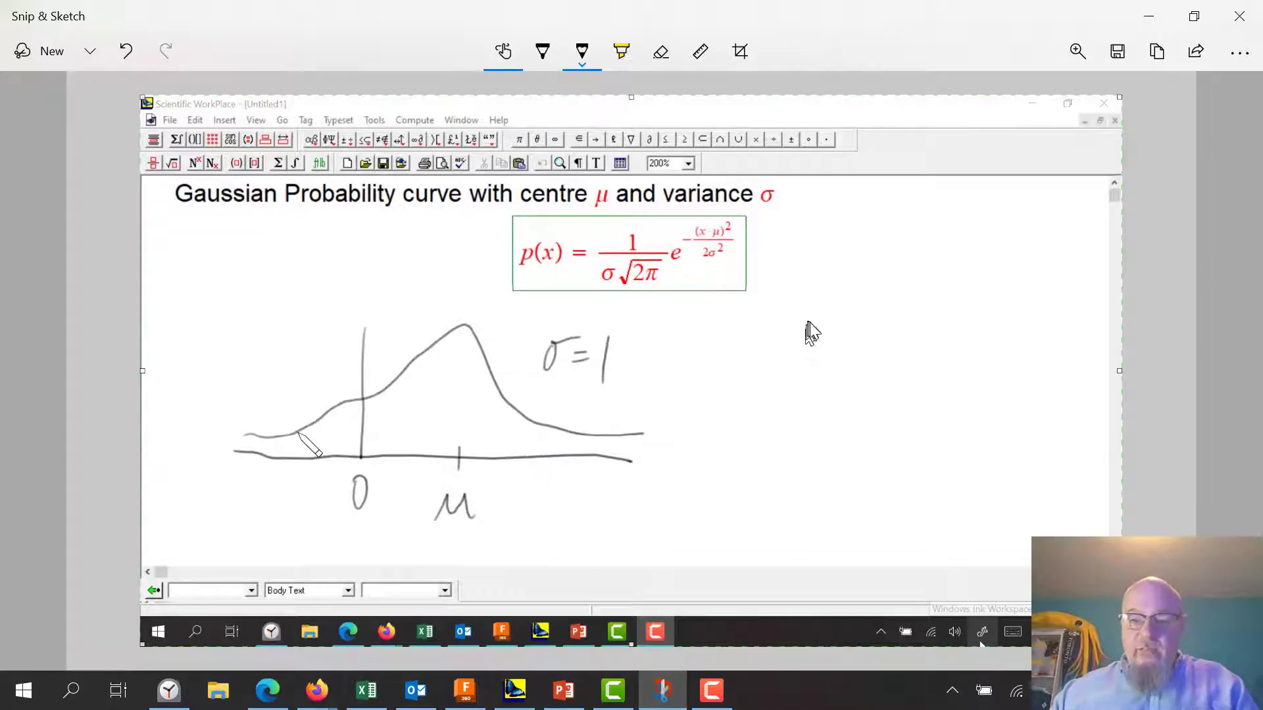
- Draw a second axis with a μ tick and label it σ = 0.01
drag(735, 351, 1023, 331)
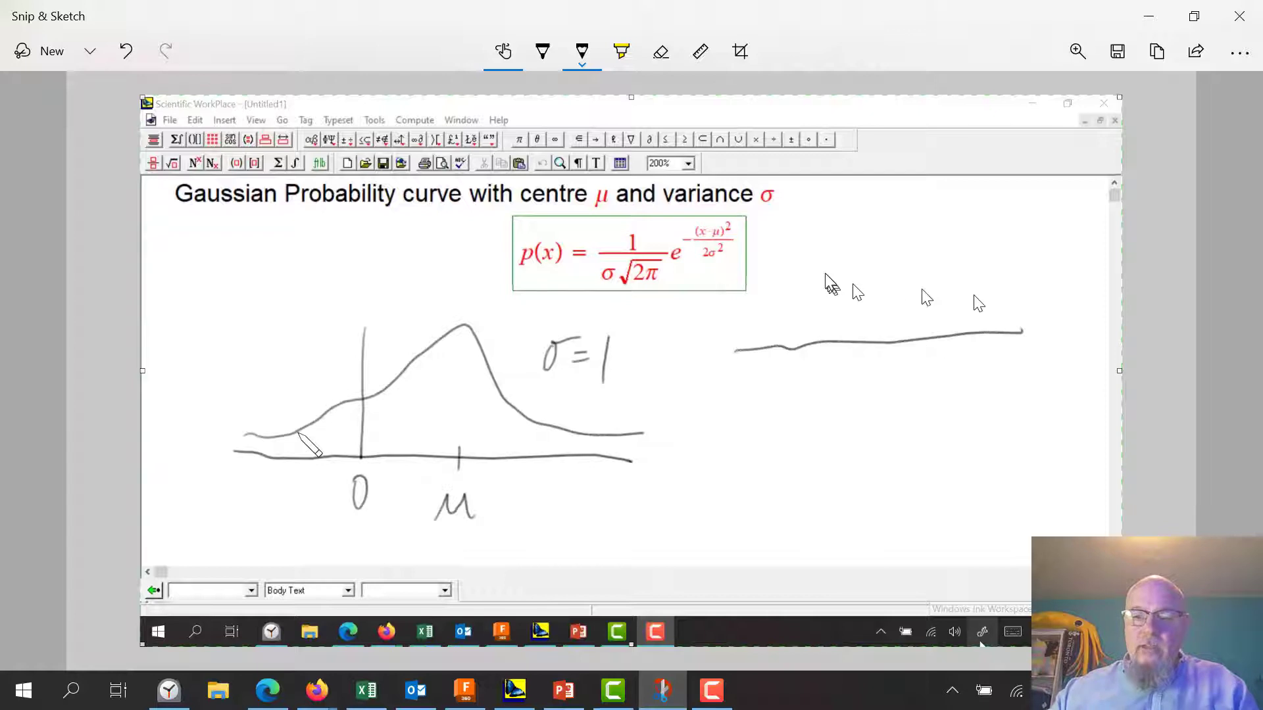
drag(882, 336, 887, 388)
mouse_move(776, 389)
mouse_down()
mouse_move(751, 394)
mouse_move(782, 402)
mouse_move(787, 421)
mouse_move(814, 410)
mouse_move(824, 428)
mouse_up()
click(806, 424)
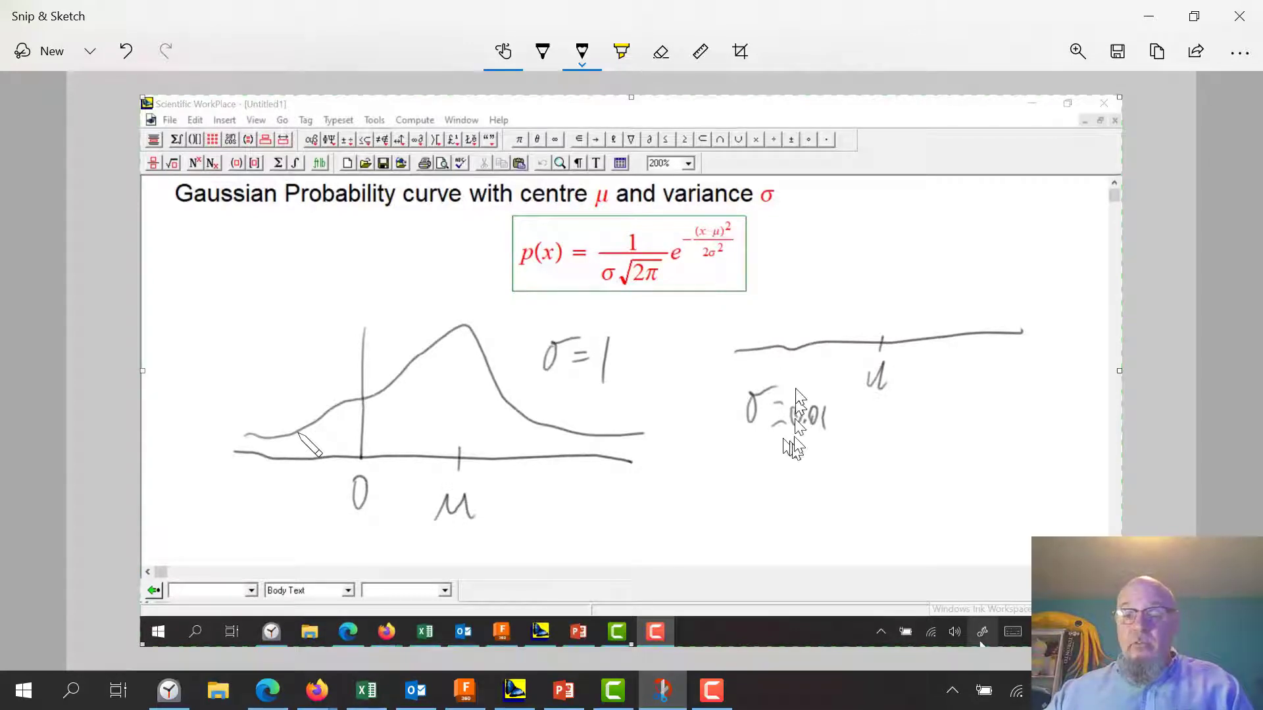
- Sketch a tall narrow peak at μ and start a new σ = label below
mouse_move(769, 336)
mouse_down()
mouse_move(842, 317)
mouse_move(859, 297)
mouse_move(890, 190)
mouse_move(906, 326)
mouse_move(962, 317)
mouse_up()
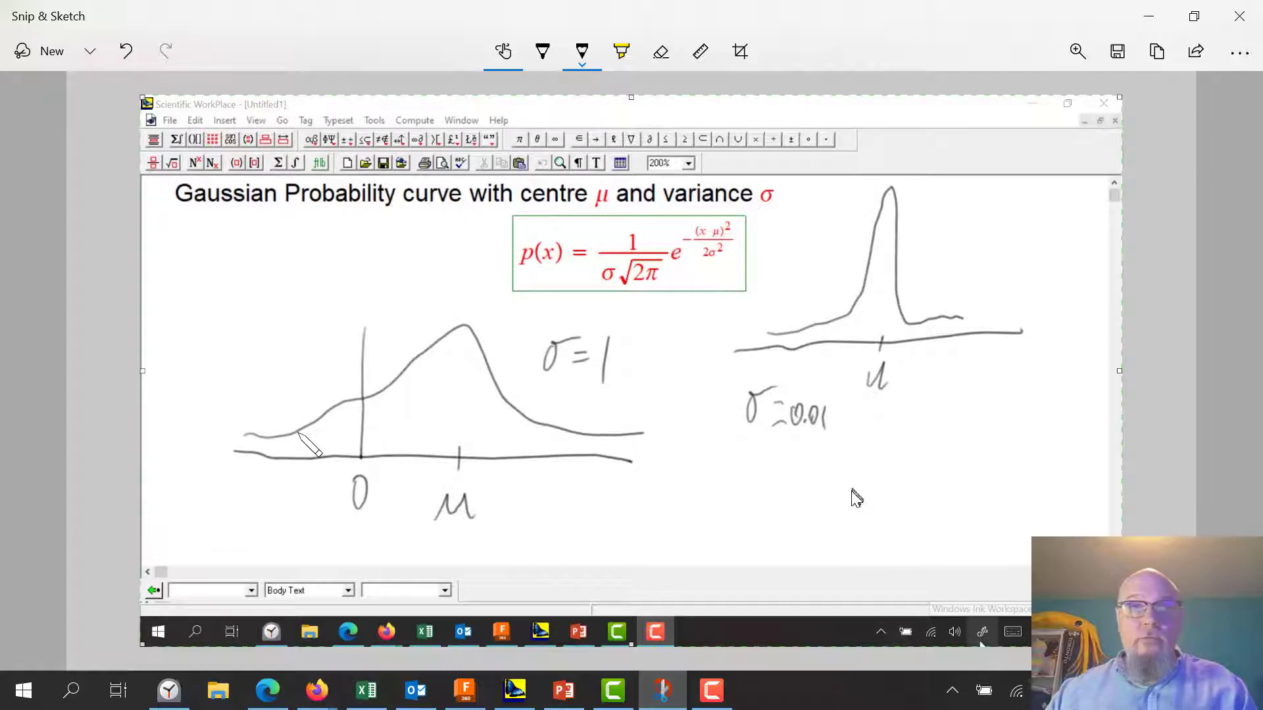
mouse_move(725, 479)
mouse_down()
mouse_move(705, 492)
mouse_move(730, 503)
mouse_up()
drag(722, 511, 733, 513)
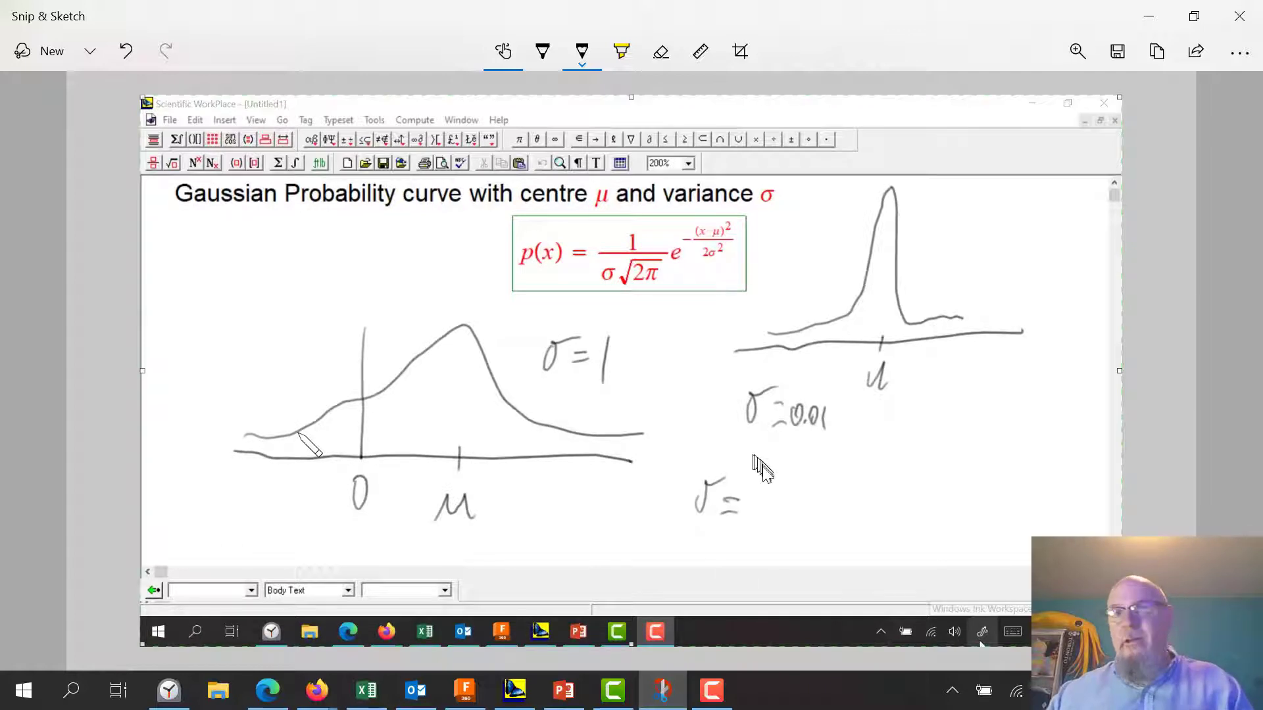
- Complete the third label as σ = 10
drag(767, 486, 763, 511)
drag(786, 488, 781, 511)
drag(797, 485, 800, 510)
- Draw a third axis with a vertical line and μ tick, then a low, wide bell curve
drag(930, 429, 926, 530)
mouse_move(846, 504)
mouse_down()
mouse_move(1021, 520)
mouse_move(993, 502)
mouse_move(993, 555)
mouse_move(1001, 538)
mouse_move(976, 556)
mouse_up()
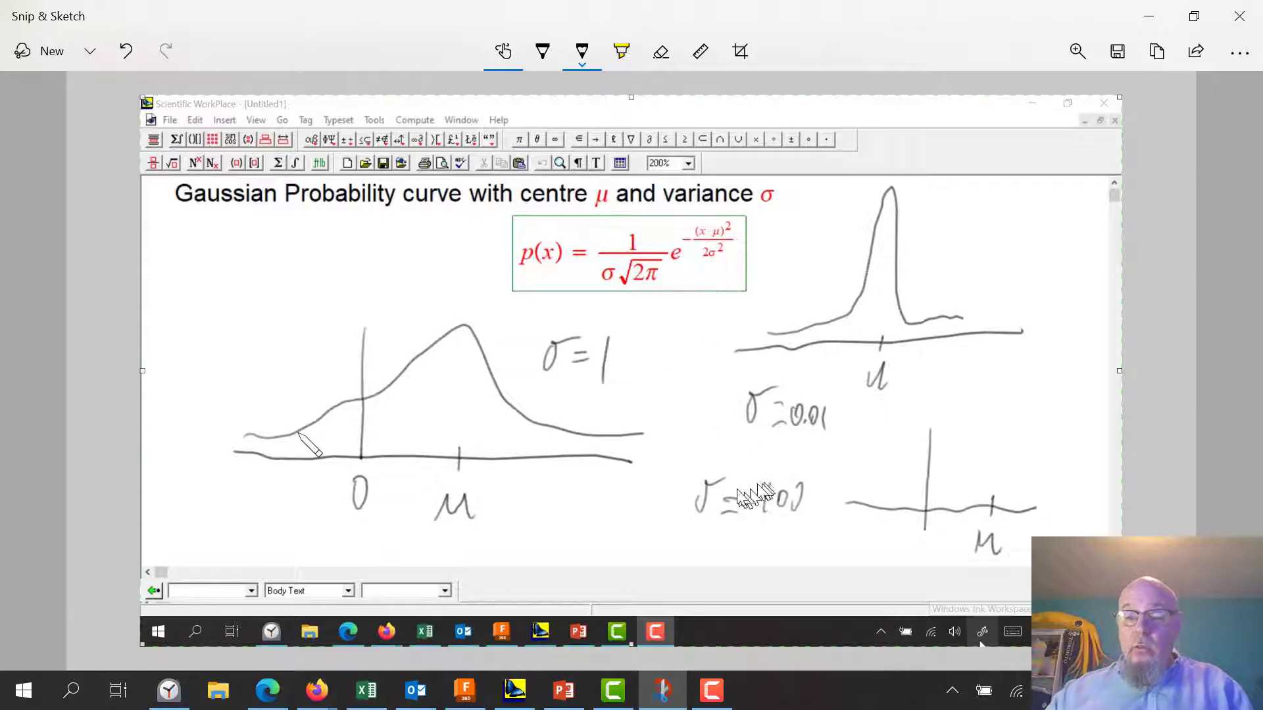
mouse_move(733, 477)
mouse_down()
mouse_move(897, 488)
mouse_move(972, 452)
mouse_move(1082, 486)
mouse_up()
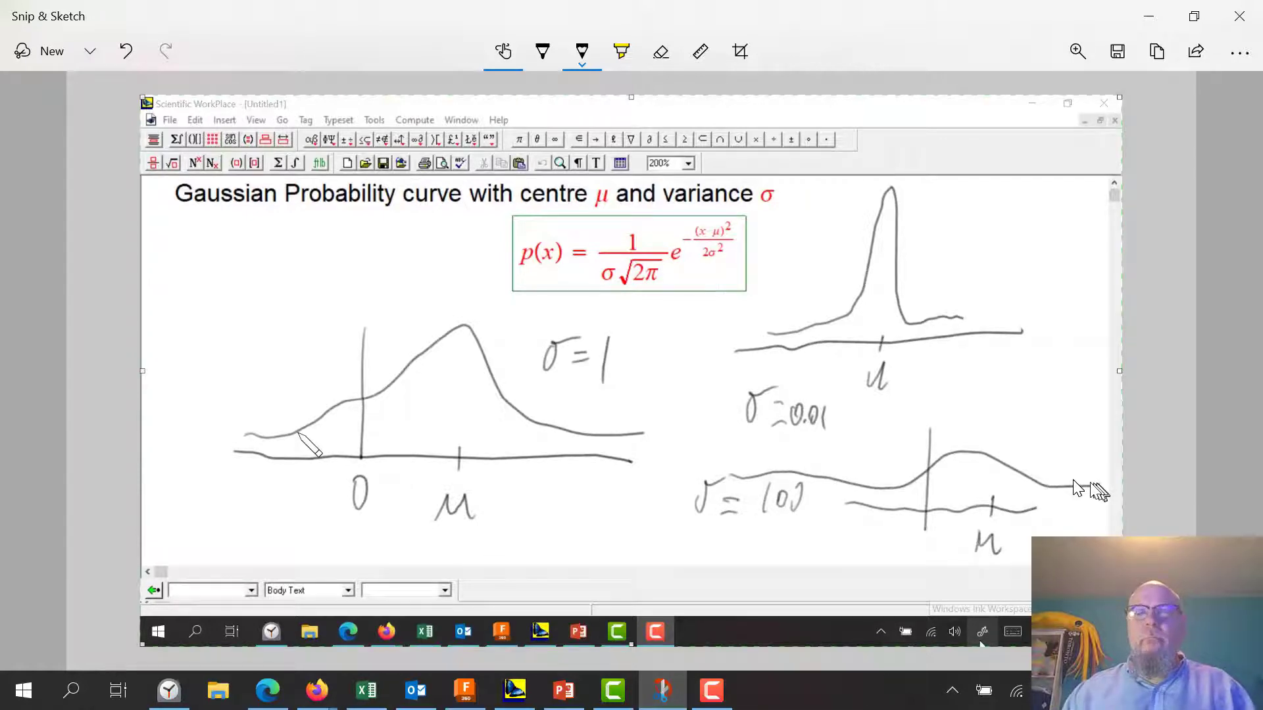
drag(1072, 481, 1098, 484)
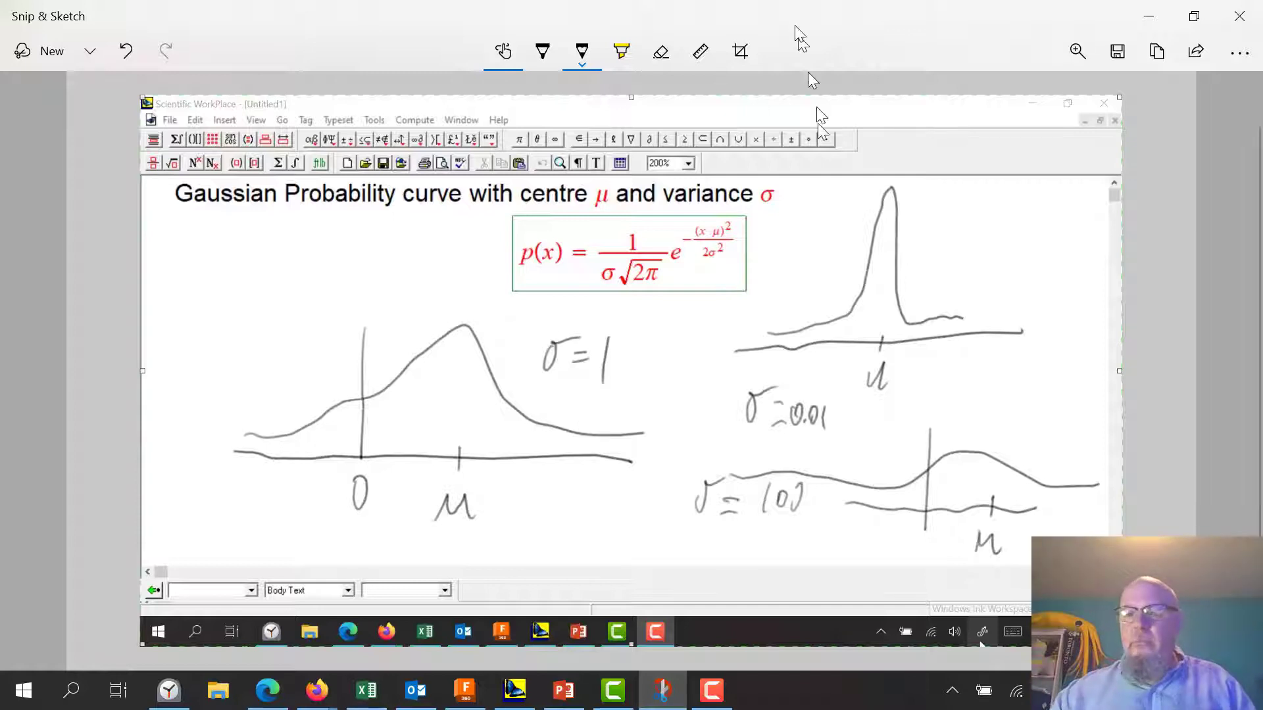
- Add an arrow to the tall peak and an x label on the left axis, then minimize Snip & Sketch
drag(801, 218, 834, 232)
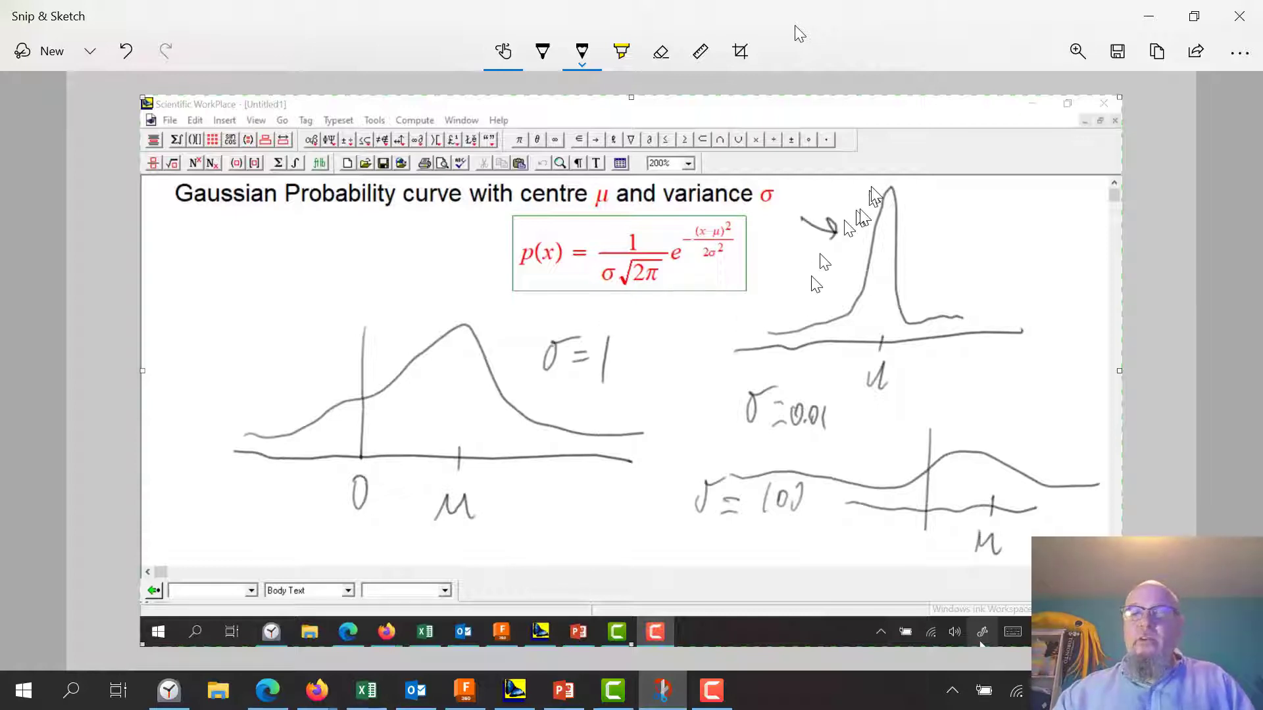
drag(882, 337, 879, 352)
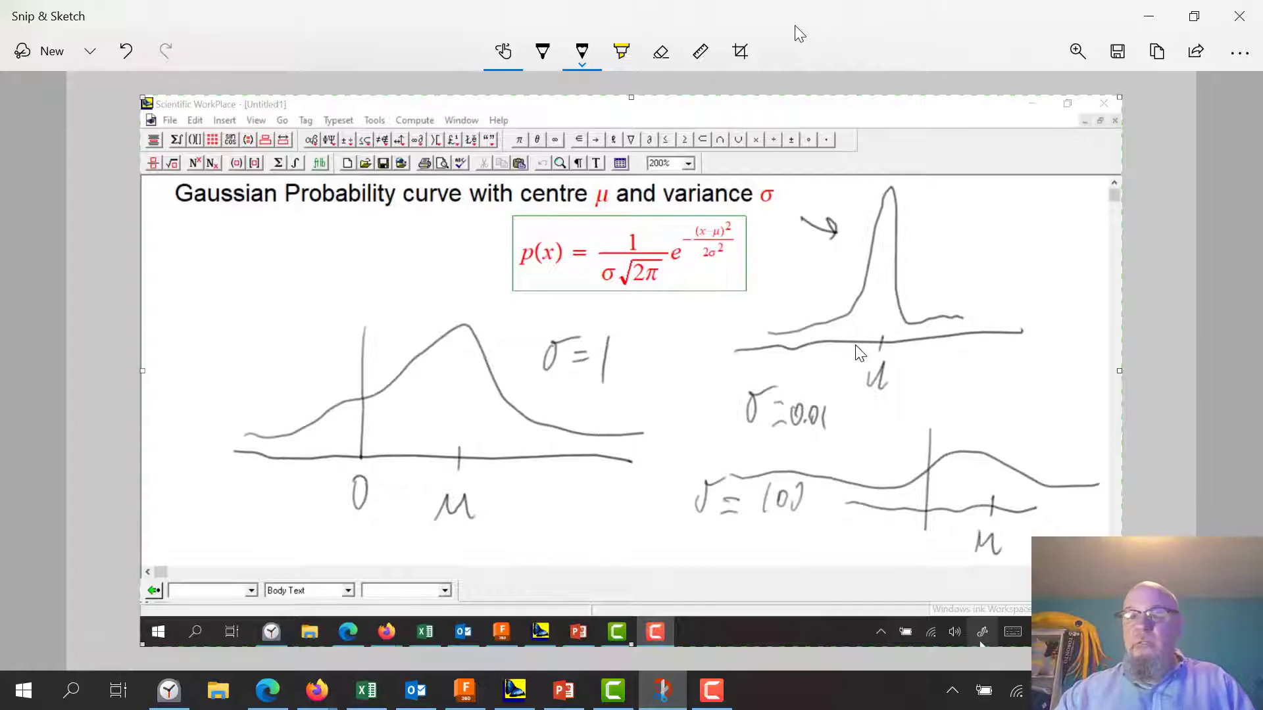
drag(645, 460, 658, 482)
drag(655, 462, 648, 480)
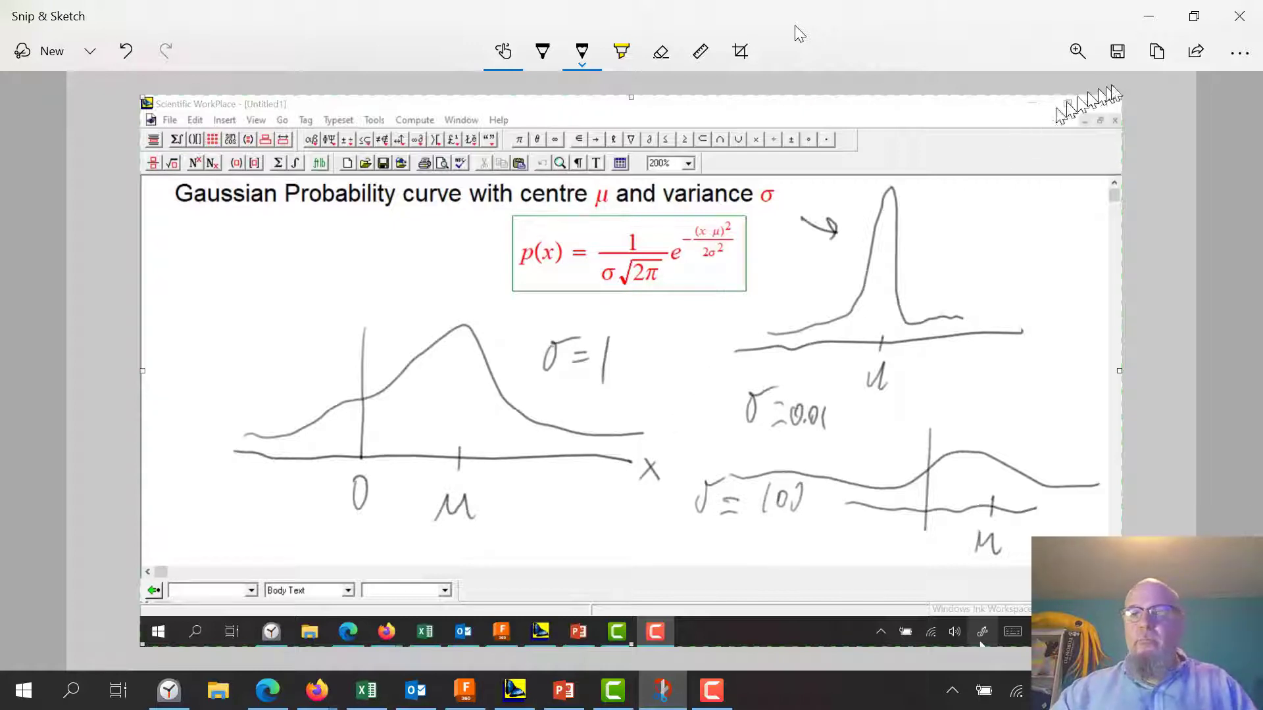
click(1150, 17)
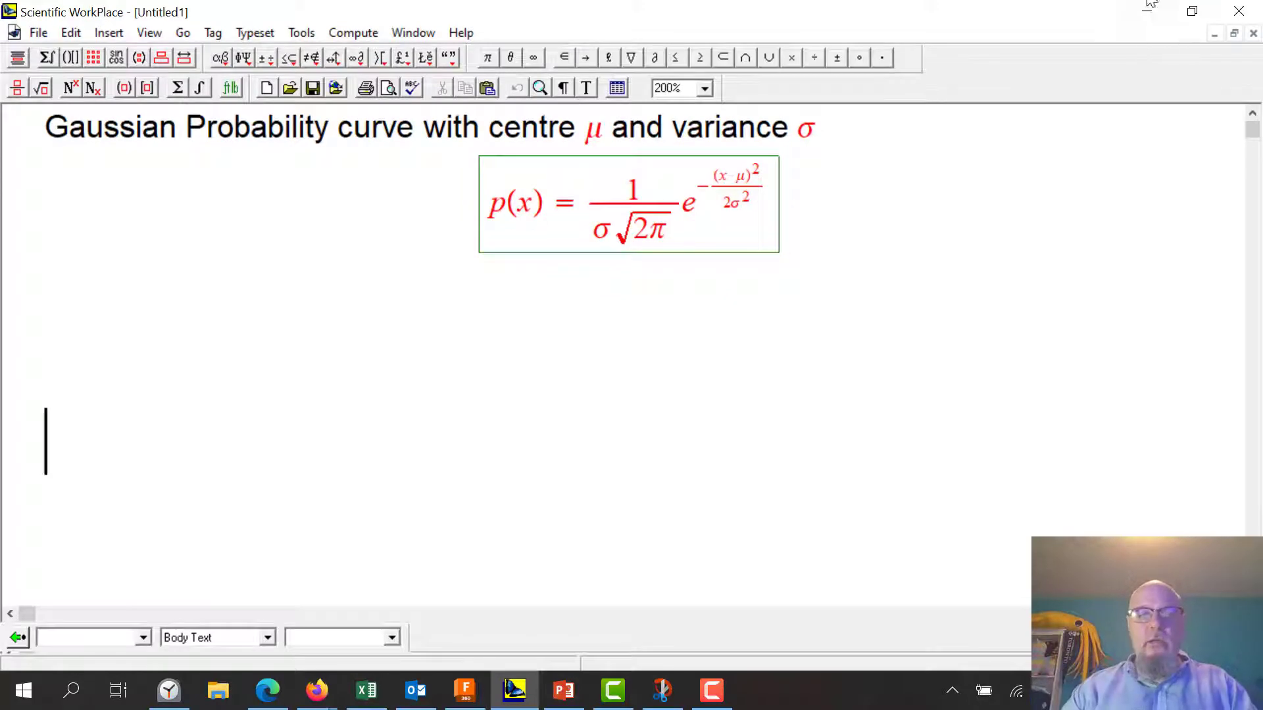
- Place the insertion point inside the Gaussian formula in Scientific WorkPlace
click(934, 234)
click(770, 245)
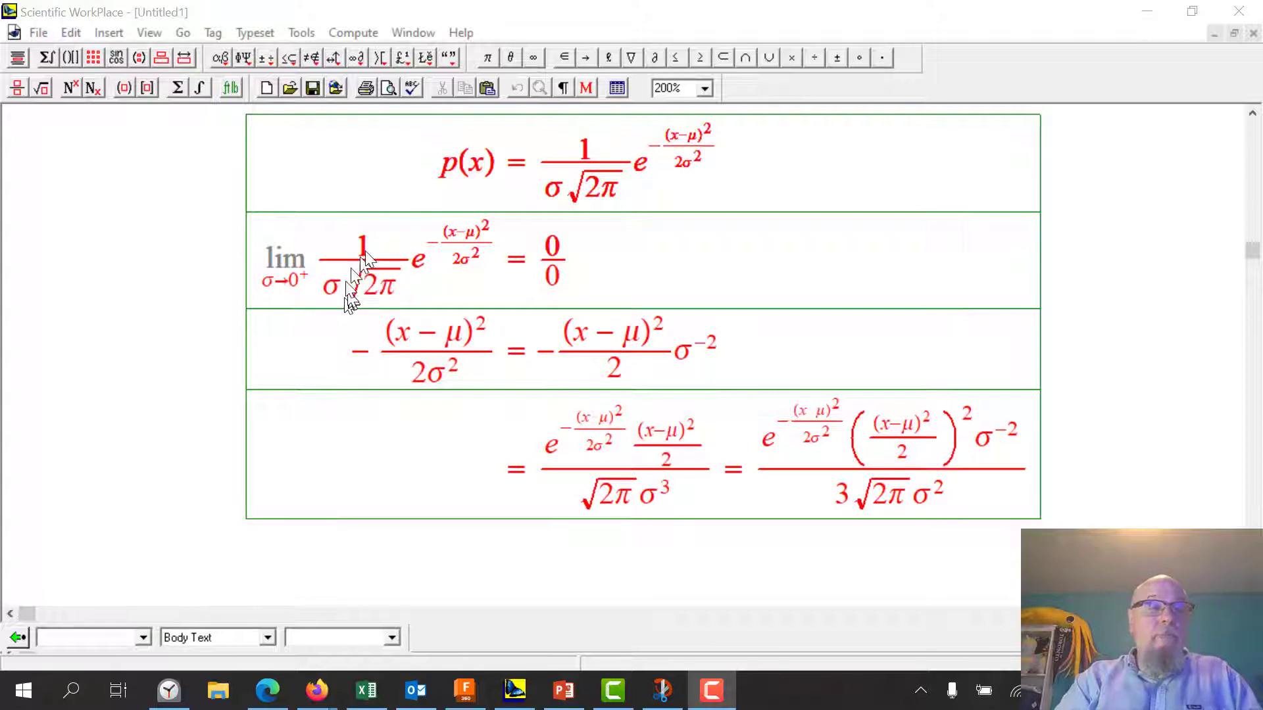
click(327, 293)
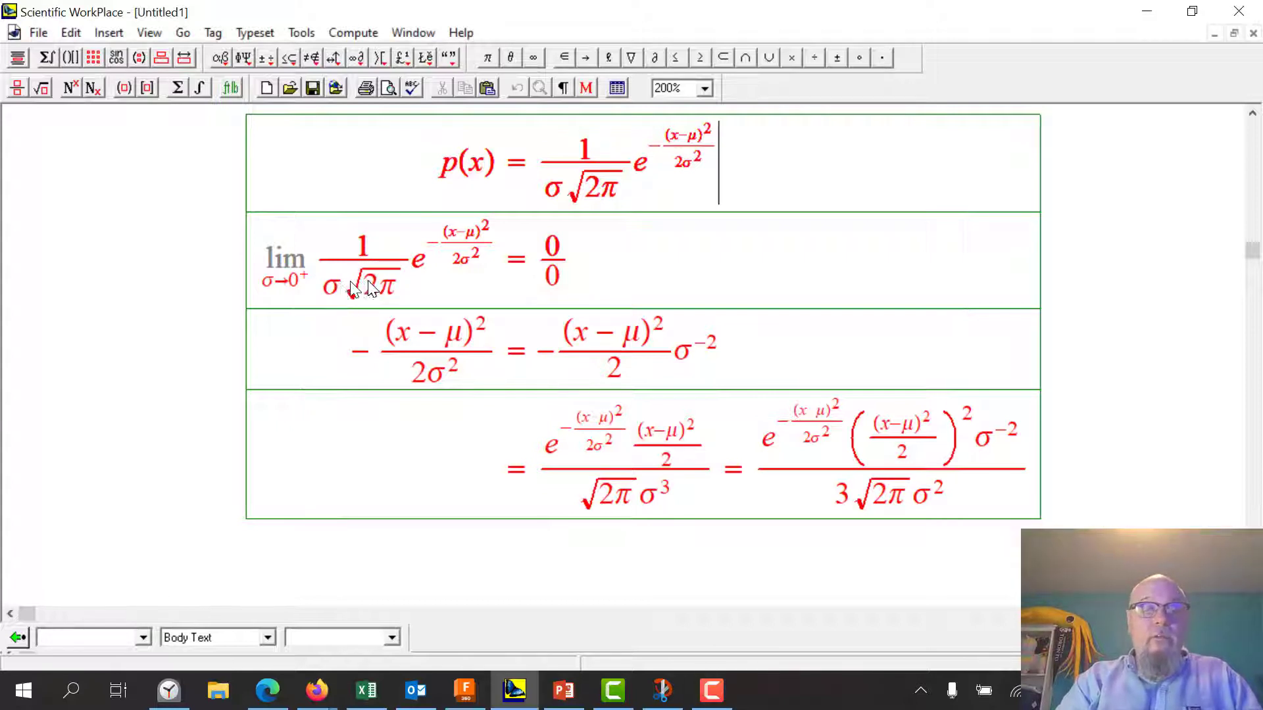
drag(337, 284, 358, 341)
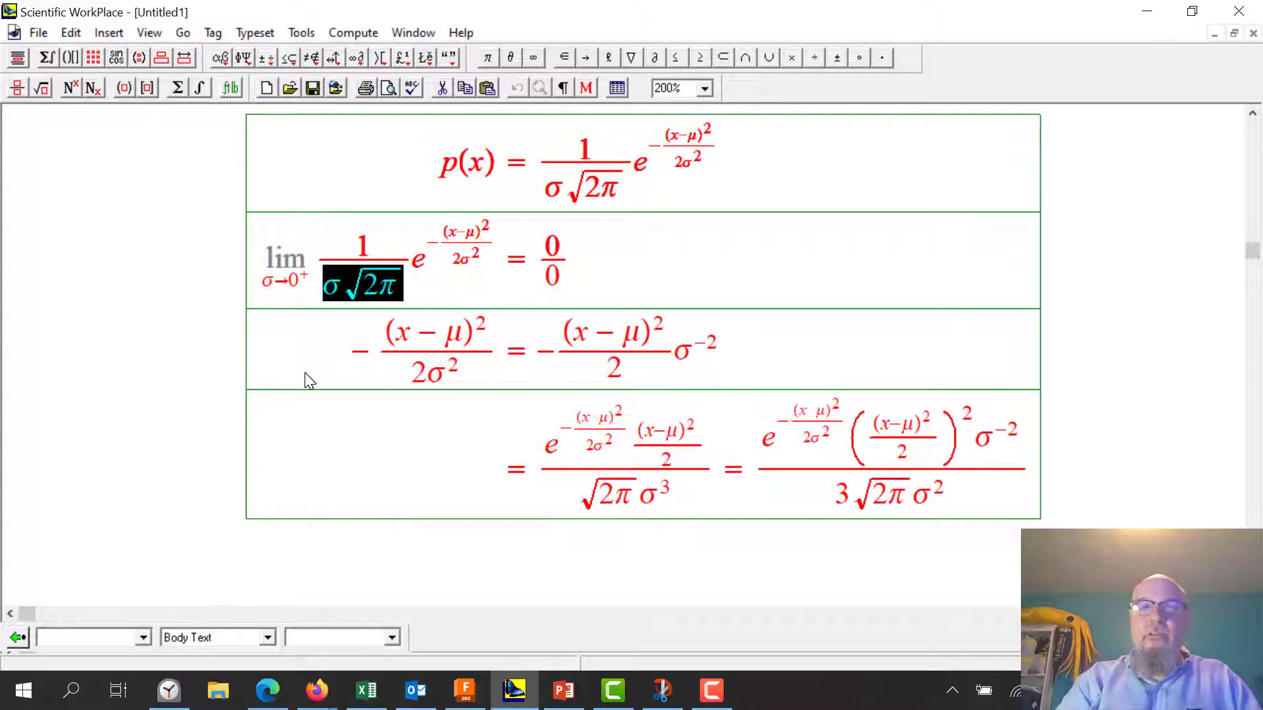
click(498, 272)
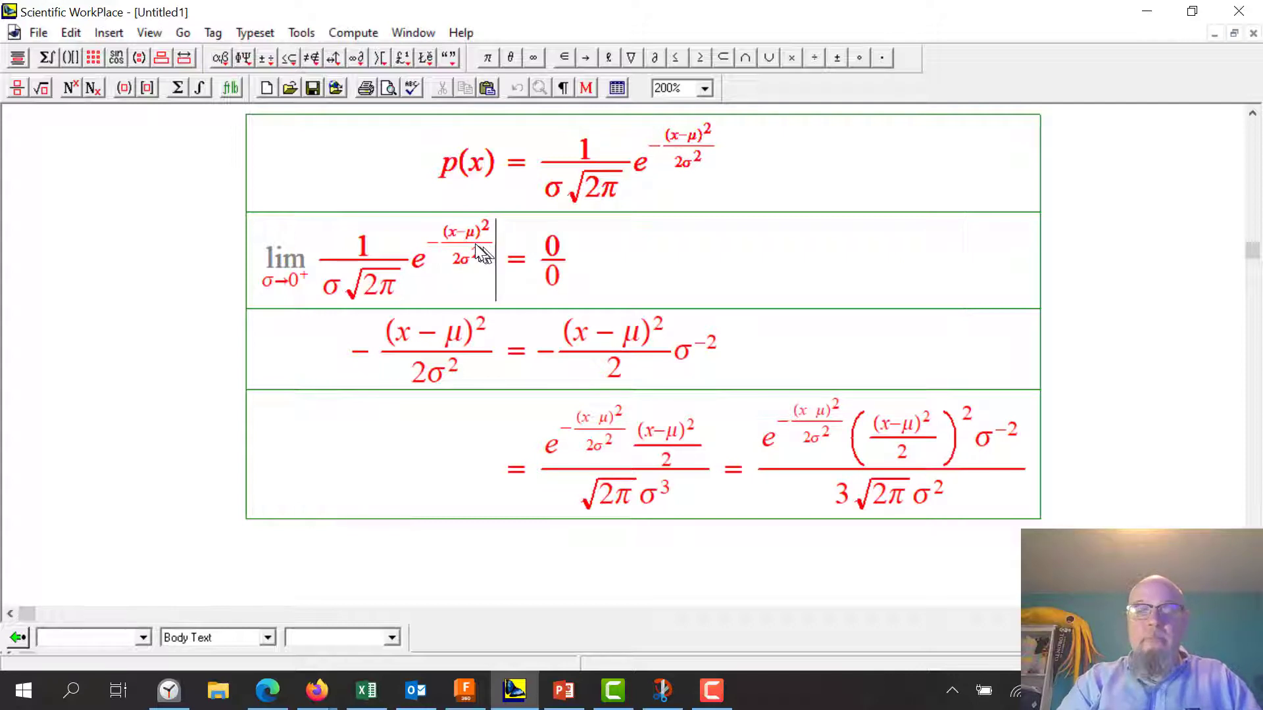
drag(443, 230, 465, 263)
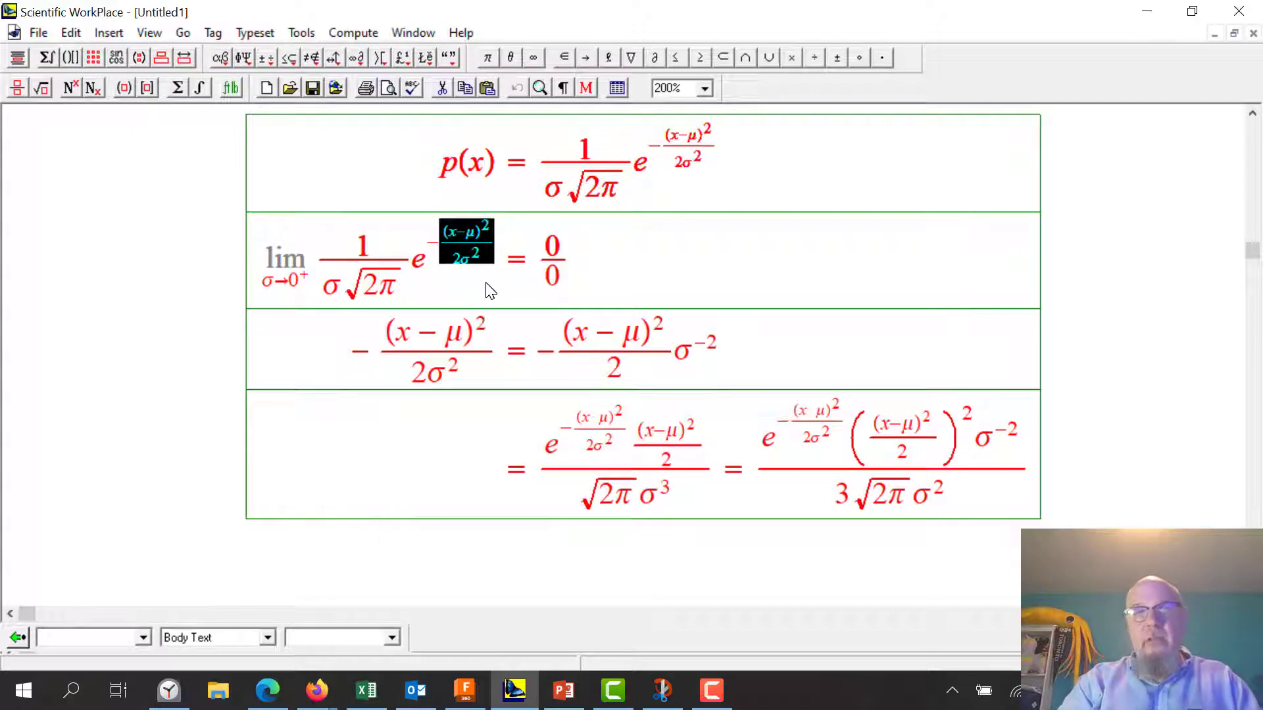
click(451, 242)
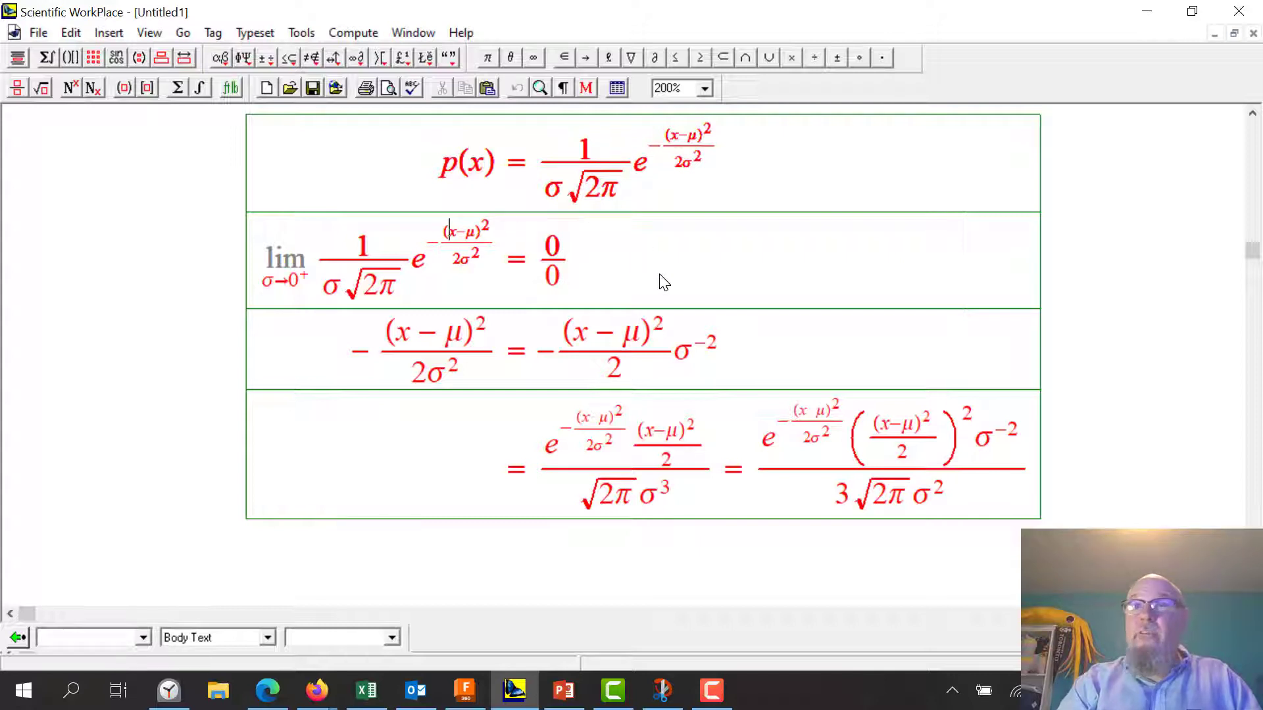
click(630, 288)
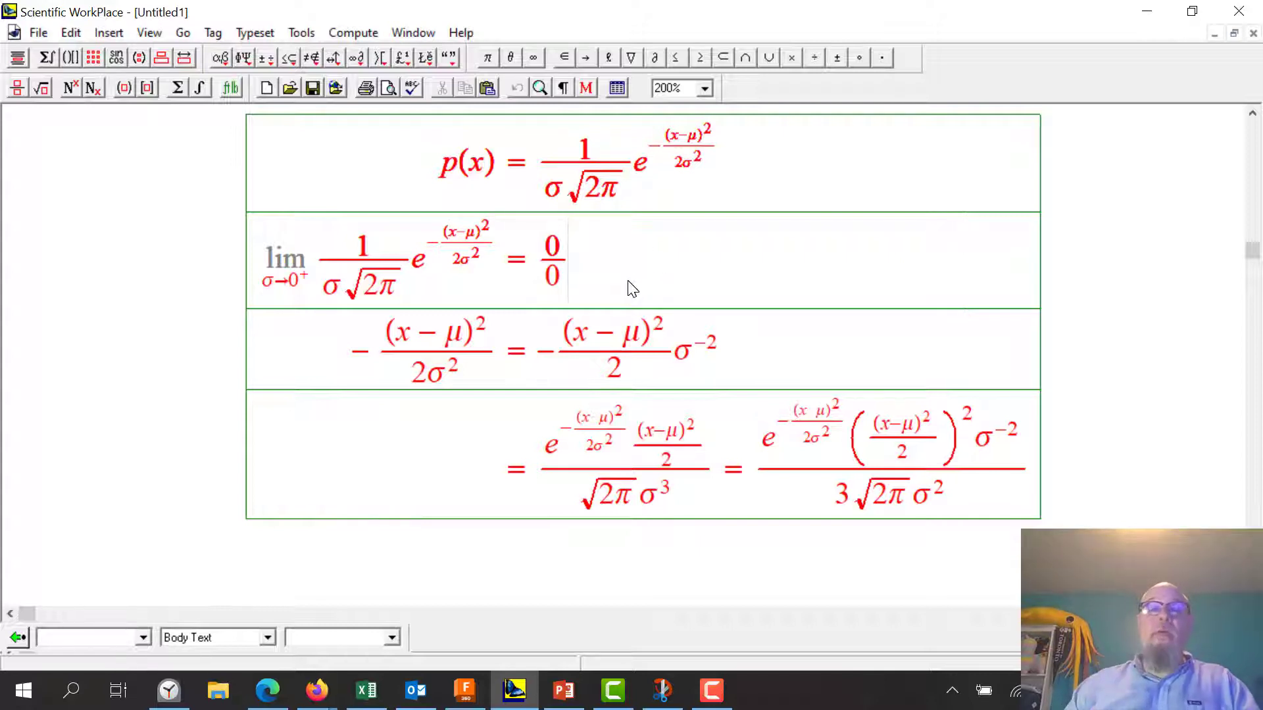